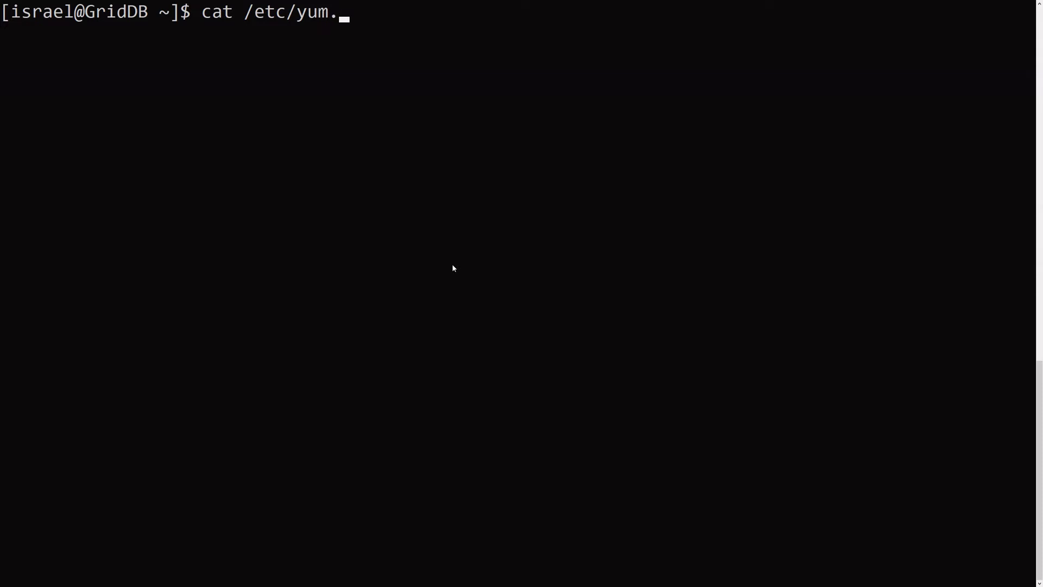
- Print /etc/yum.repos.d/grafana.repo and confirm Grafana 6.7.1 is already installed via sudo yum install grafana
{"action": "type", "text": "gra"}
{"action": "key", "text": "Tab"}
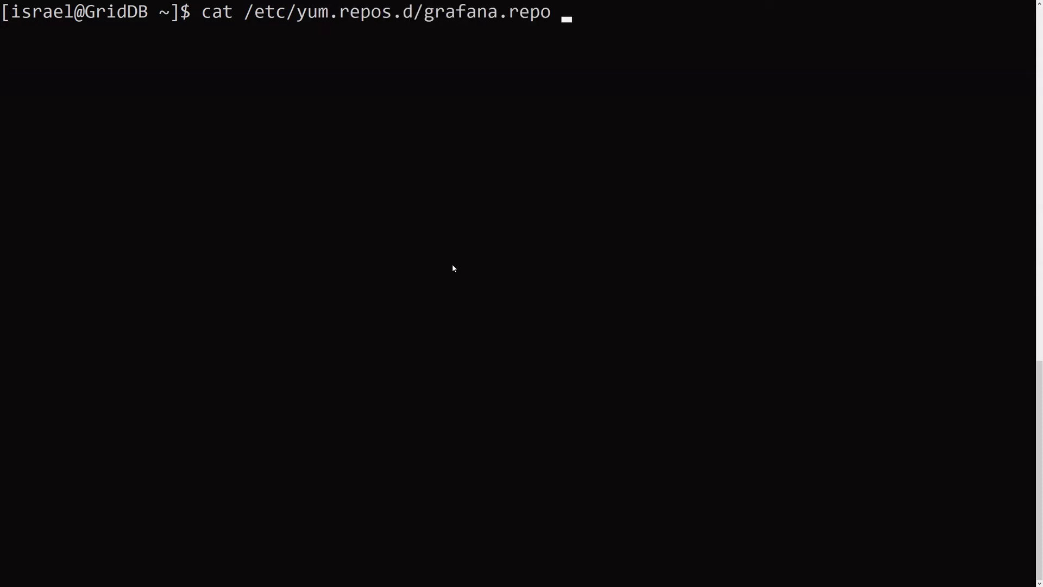
{"action": "key", "text": "Return"}
{"action": "type", "text": "sudo yum install grafana"}
{"action": "key", "text": "Return"}
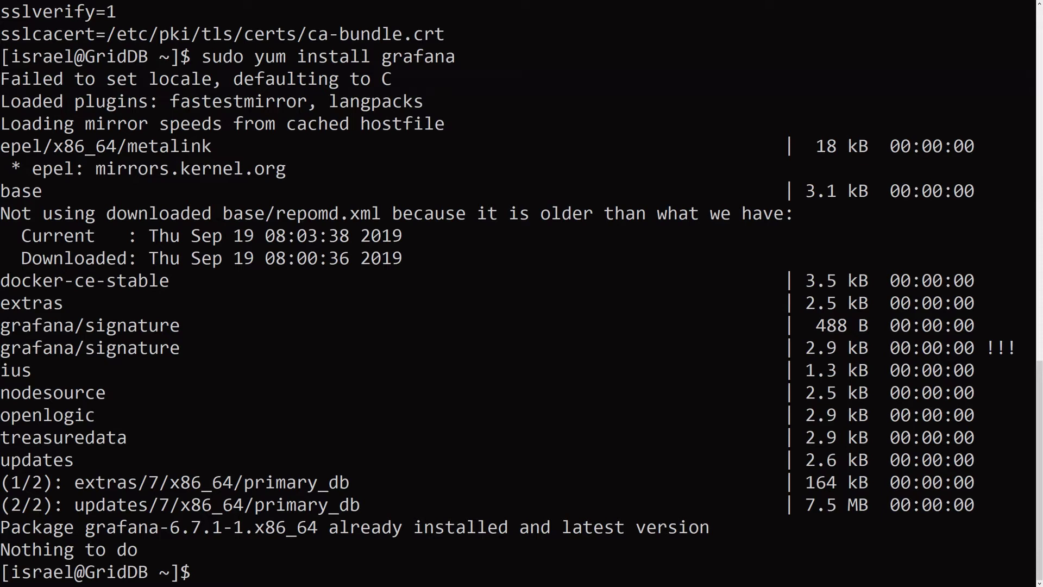
- Check that grafana-server.service is active and enabled with systemctl status, then clear the screen
{"action": "right_click", "coordinate": [350, 432]}
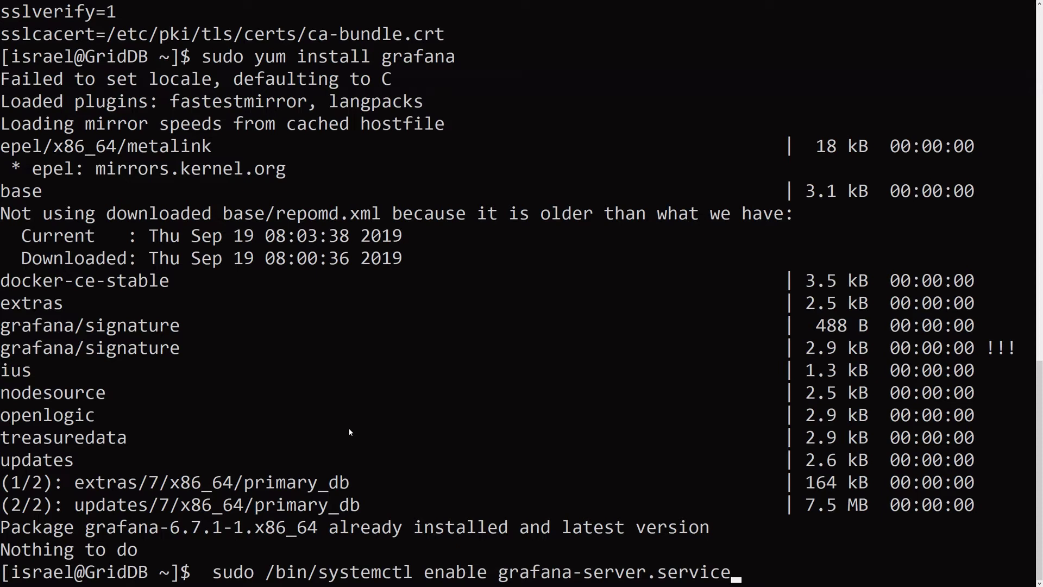
{"action": "key", "text": "BackSpace"}
{"action": "key", "text": "BackSpace"}
{"action": "key", "text": "BackSpace"}
{"action": "key", "text": "BackSpace"}
{"action": "key", "text": "BackSpace"}
{"action": "key", "text": "BackSpace"}
{"action": "key", "text": "BackSpace"}
{"action": "key", "text": "BackSpace"}
{"action": "key", "text": "BackSpace"}
{"action": "key", "text": "BackSpace"}
{"action": "key", "text": "BackSpace"}
{"action": "key", "text": "BackSpace"}
{"action": "key", "text": "BackSpace"}
{"action": "key", "text": "BackSpace"}
{"action": "key", "text": "BackSpace"}
{"action": "key", "text": "BackSpace"}
{"action": "key", "text": "BackSpace"}
{"action": "key", "text": "BackSpace"}
{"action": "key", "text": "BackSpace"}
{"action": "key", "text": "BackSpace"}
{"action": "key", "text": "BackSpace"}
{"action": "key", "text": "BackSpace"}
{"action": "key", "text": "BackSpace"}
{"action": "key", "text": "BackSpace"}
{"action": "key", "text": "BackSpace"}
{"action": "key", "text": "BackSpace"}
{"action": "key", "text": "BackSpace"}
{"action": "key", "text": "BackSpace"}
{"action": "key", "text": "BackSpace"}
{"action": "key", "text": "BackSpace"}
{"action": "key", "text": "BackSpace"}
{"action": "key", "text": "BackSpace"}
{"action": "key", "text": "BackSpace"}
{"action": "key", "text": "BackSpace"}
{"action": "key", "text": "BackSpace"}
{"action": "key", "text": "BackSpace"}
{"action": "key", "text": "BackSpace"}
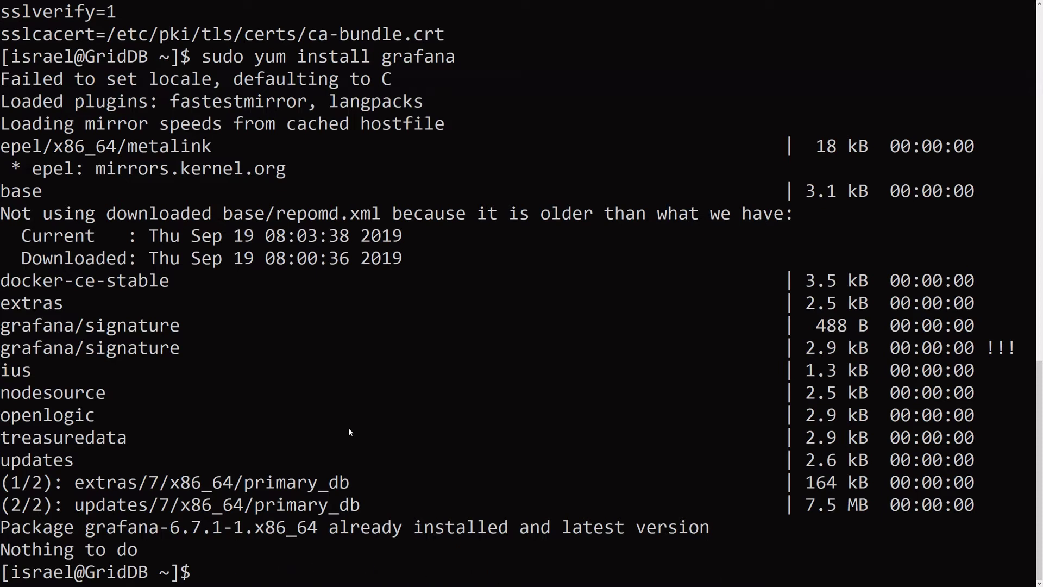
{"action": "type", "text": "sudo p"}
{"action": "key", "text": "BackSpace"}
{"action": "key", "text": "BackSpace"}
{"action": "type", "text": "systemctl status graf"}
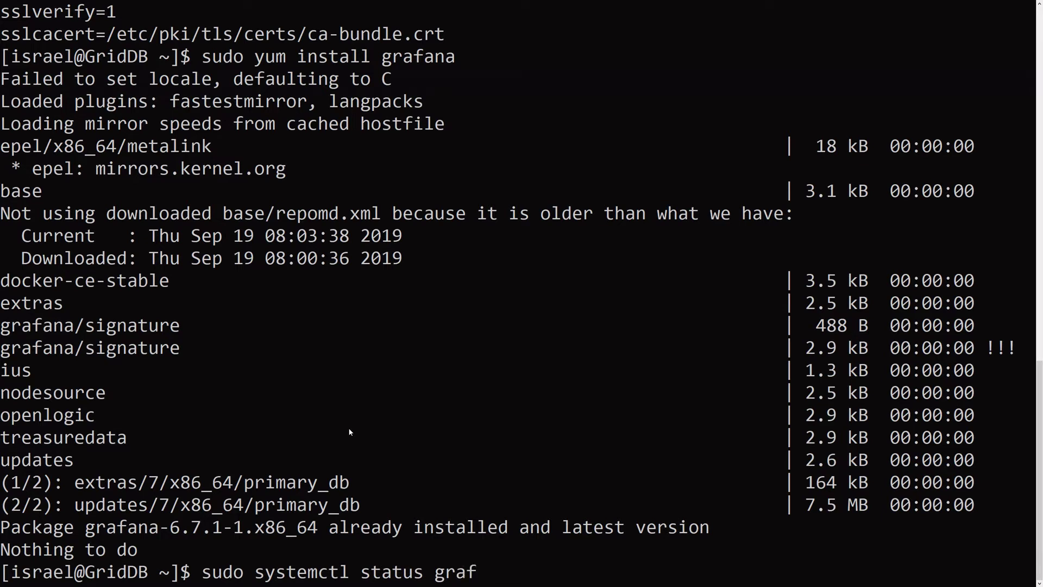
{"action": "key", "text": "Tab"}
{"action": "type", "text": "a"}
{"action": "key", "text": "BackSpace"}
{"action": "key", "text": "Return"}
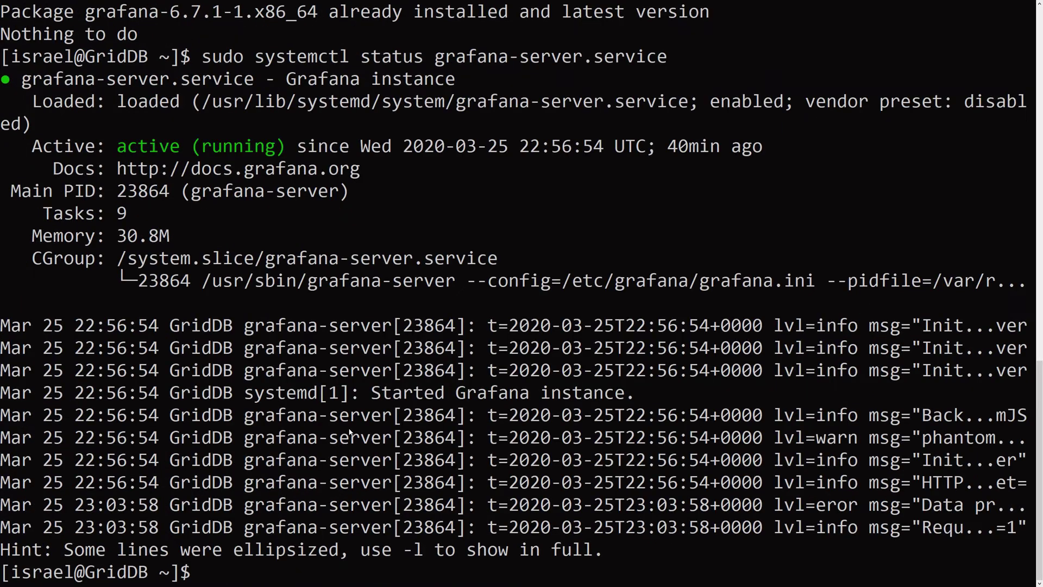
{"action": "type", "text": "clear"}
{"action": "key", "text": "Return"}
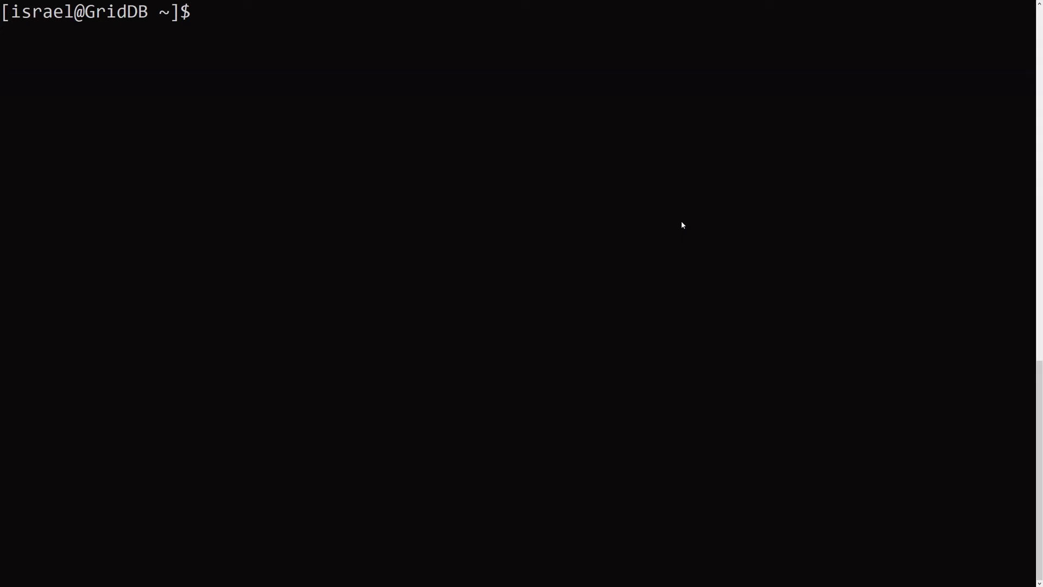
- Switch to the browser and log in on the Grafana login page
{"action": "key", "text": "alt+Tab"}
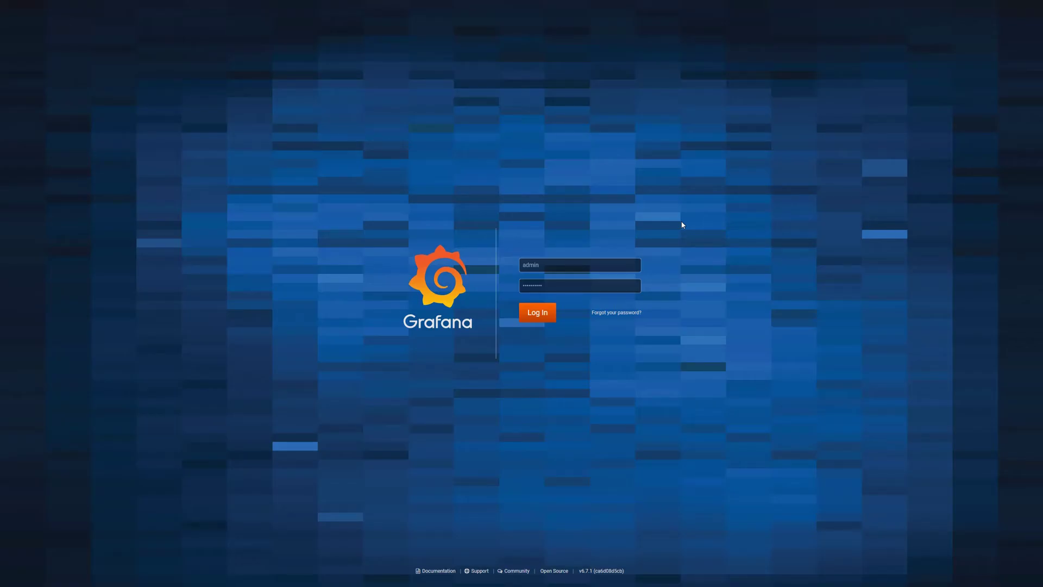
{"action": "left_click", "coordinate": [568, 269]}
{"action": "left_click", "coordinate": [582, 227]}
{"action": "left_click", "coordinate": [538, 314]}
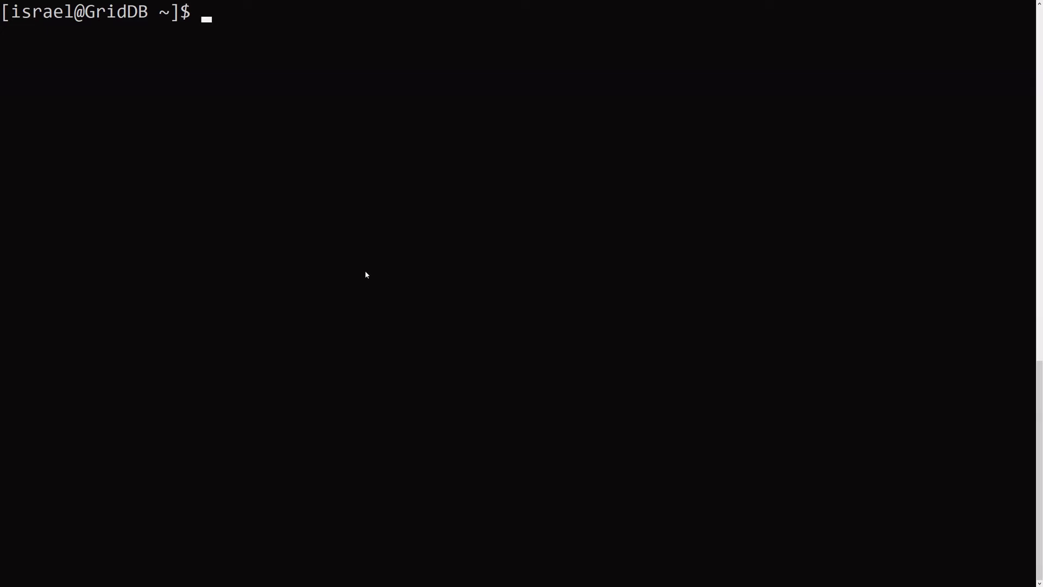
- In the griddb_grafanajson_connector folder, start app.py in the background with nohup
{"action": "type", "text": "cd griddb_grafanajson_connector/"}
{"action": "key", "text": "Return"}
{"action": "type", "text": "ls"}
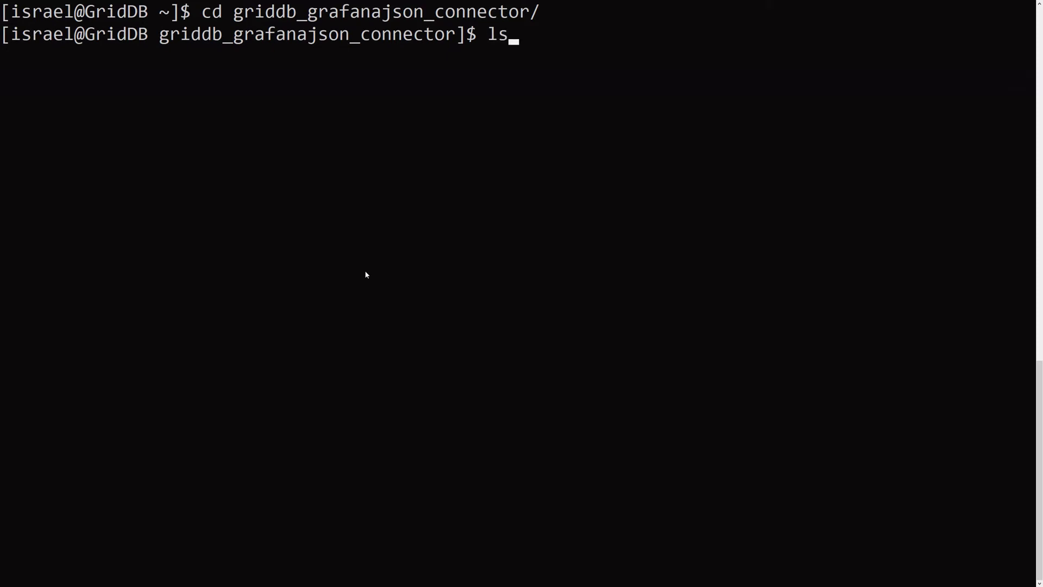
{"action": "key", "text": "Return"}
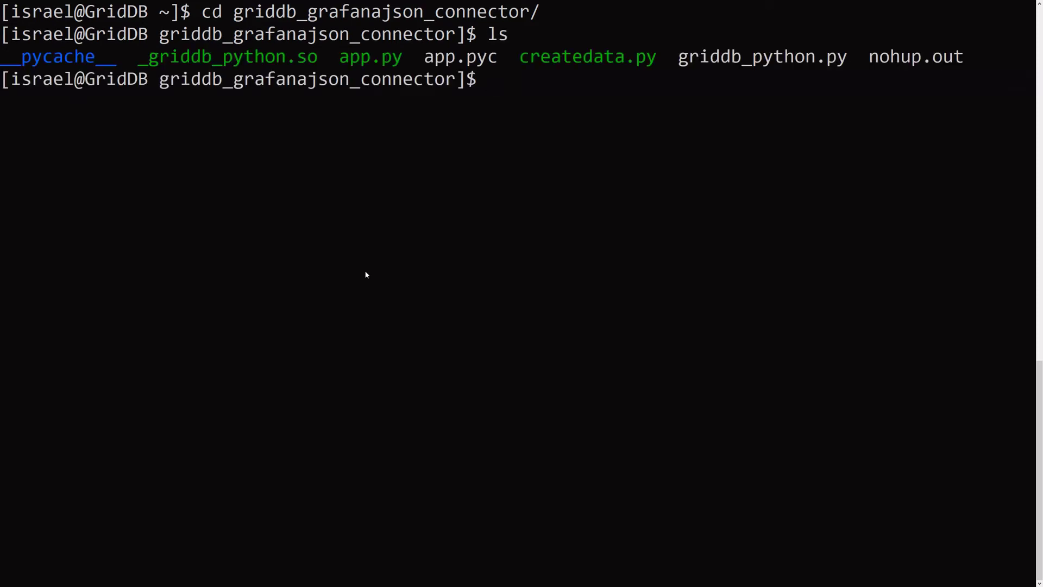
{"action": "type", "text": "nohup ./app.py &"}
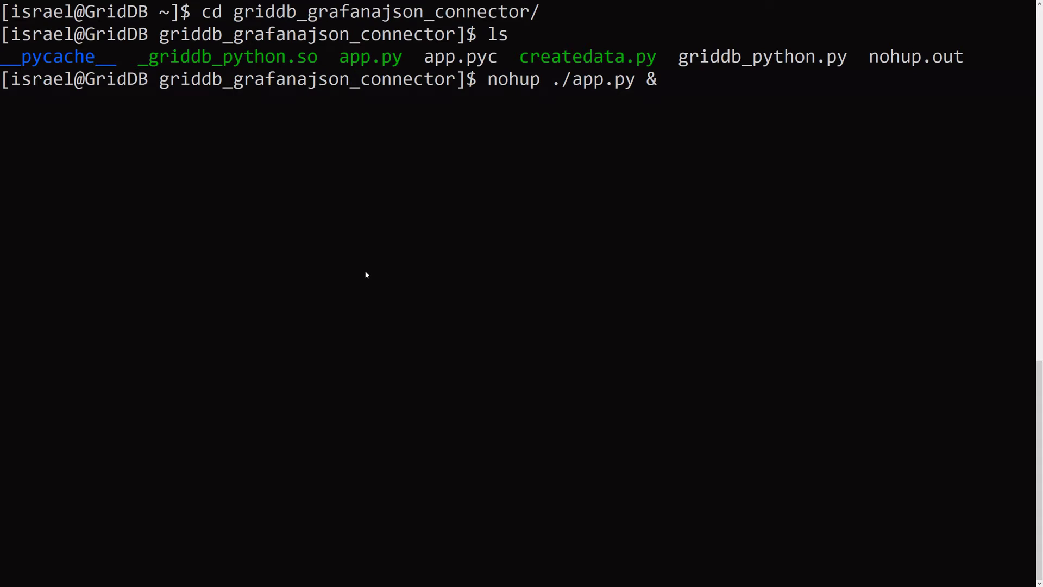
{"action": "key", "text": "Return"}
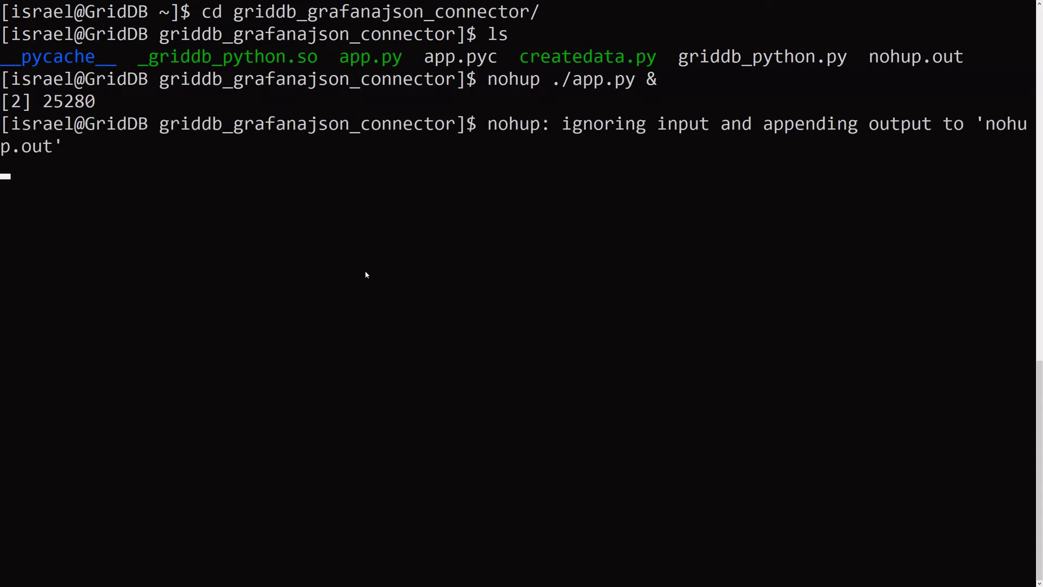
{"action": "key", "text": "ctrl+c"}
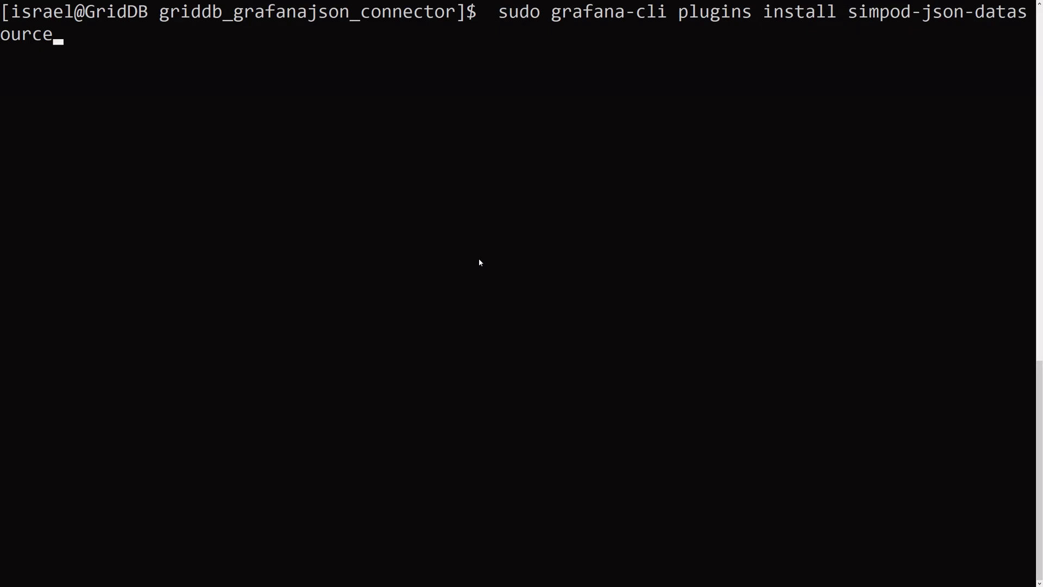
- Install the simpod-json-datasource plugin, restart grafana-server.service, and clear the terminal
{"action": "key", "text": "Return"}
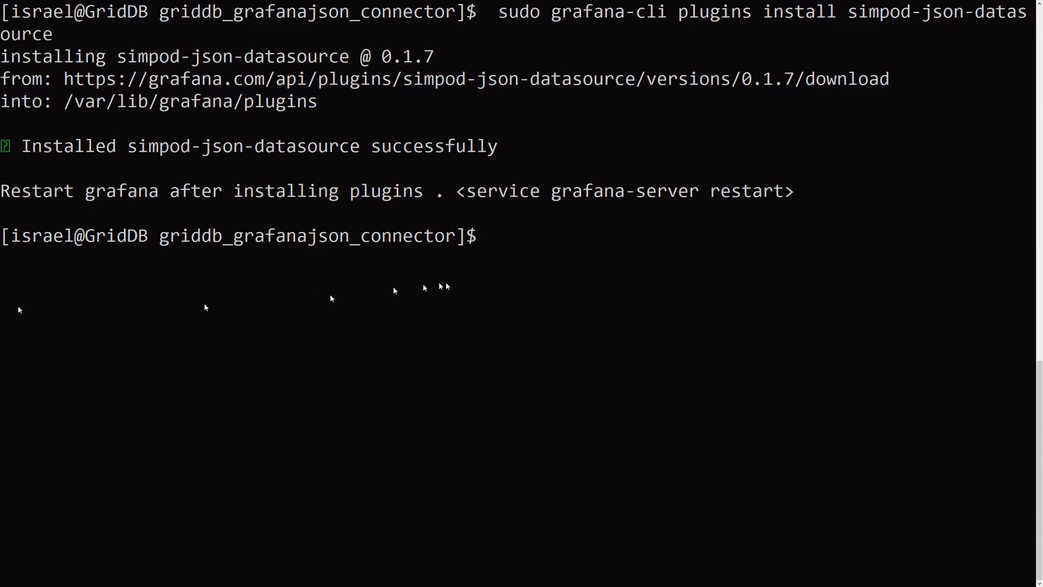
{"action": "type", "text": "sudo systemctl restart grafana-server.service"}
{"action": "key", "text": "Return"}
{"action": "type", "text": "clear"}
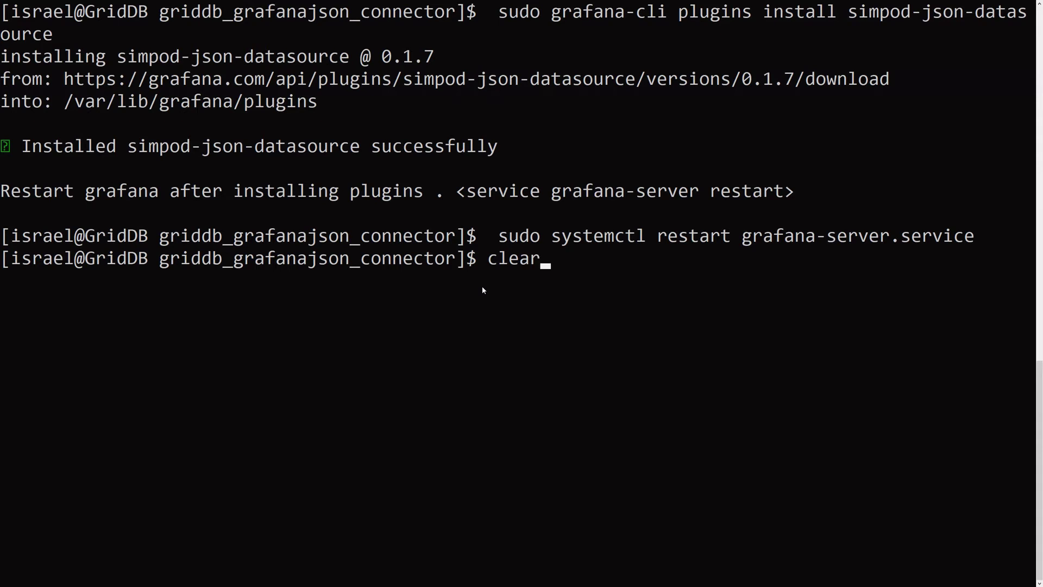
{"action": "key", "text": "Return"}
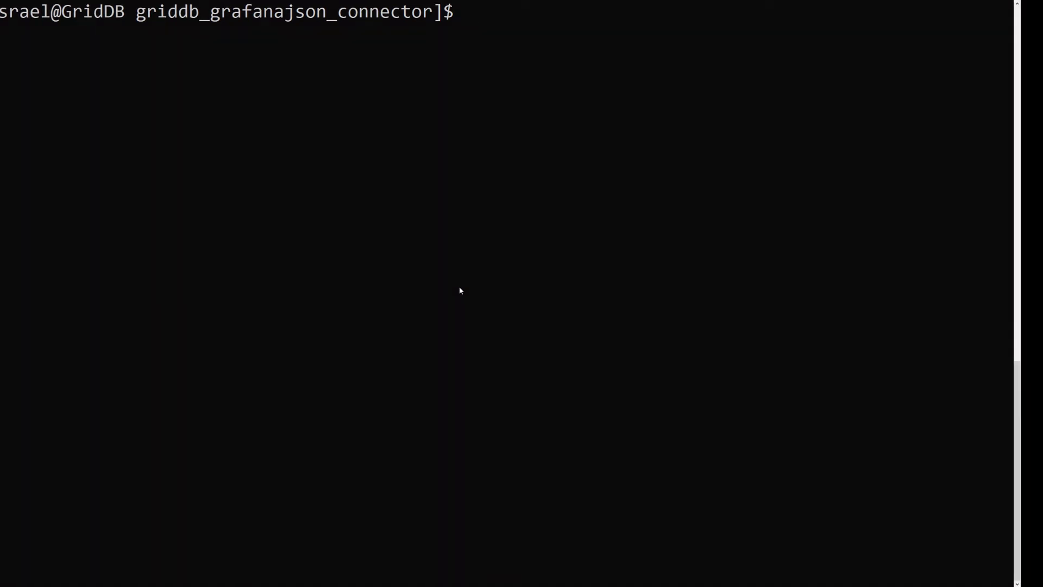
{"action": "key", "text": "alt+Tab"}
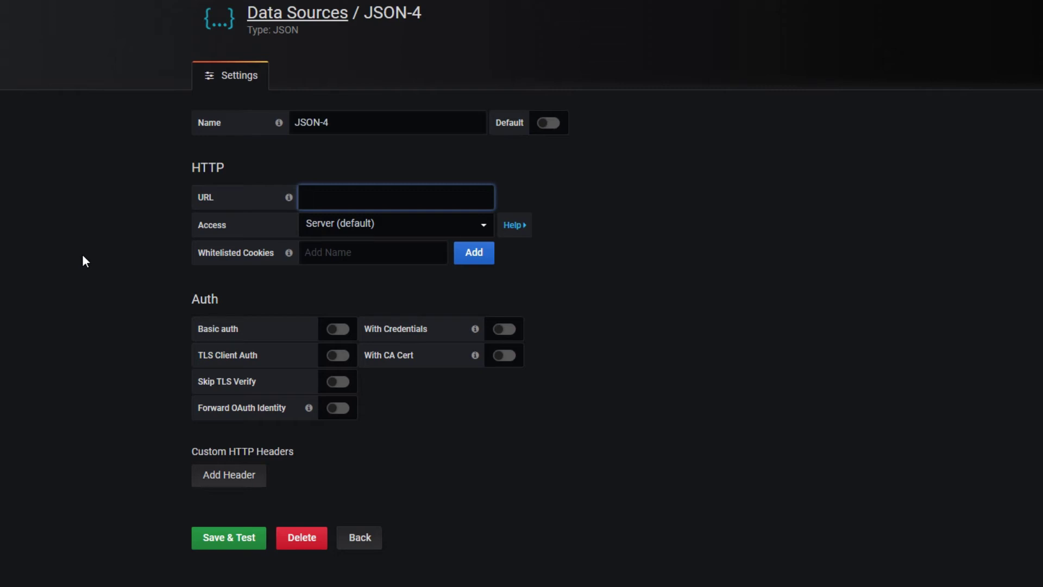
{"action": "type", "text": "http://localhost:3003"}
{"action": "left_click", "coordinate": [223, 545]}
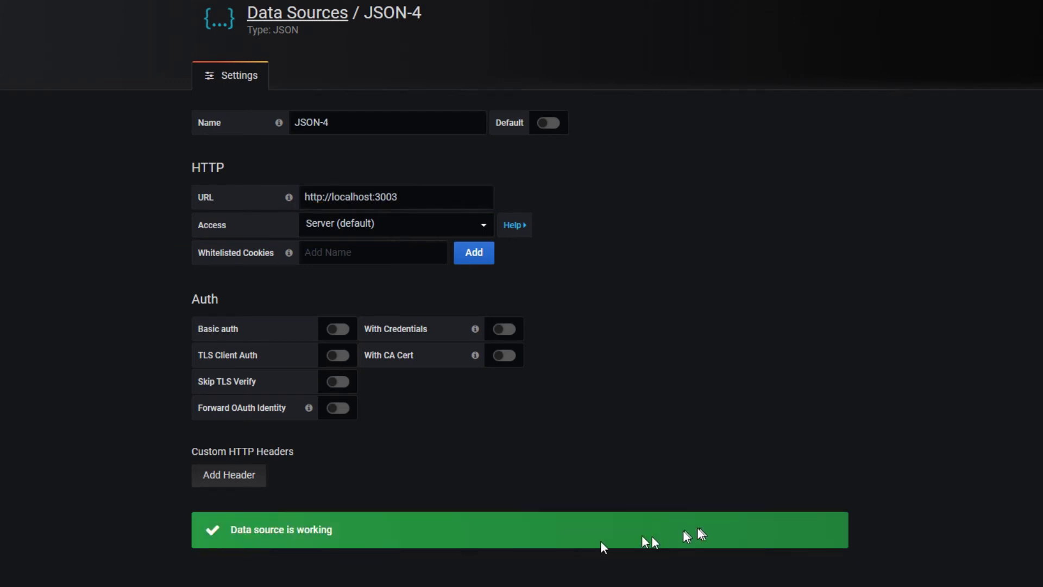
{"action": "left_click_drag", "start_coordinate": [351, 536], "coordinate": [174, 525]}
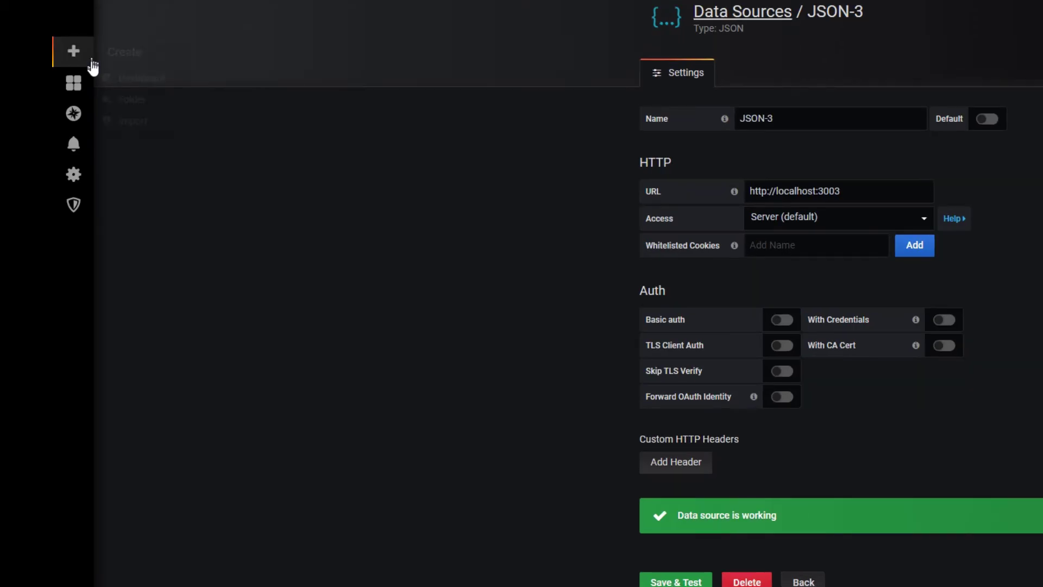
- Create a new dashboard whose panel graphs the readings:probe1 metric
{"action": "mouse_move", "coordinate": [82, 63]}
{"action": "left_click", "coordinate": [135, 80]}
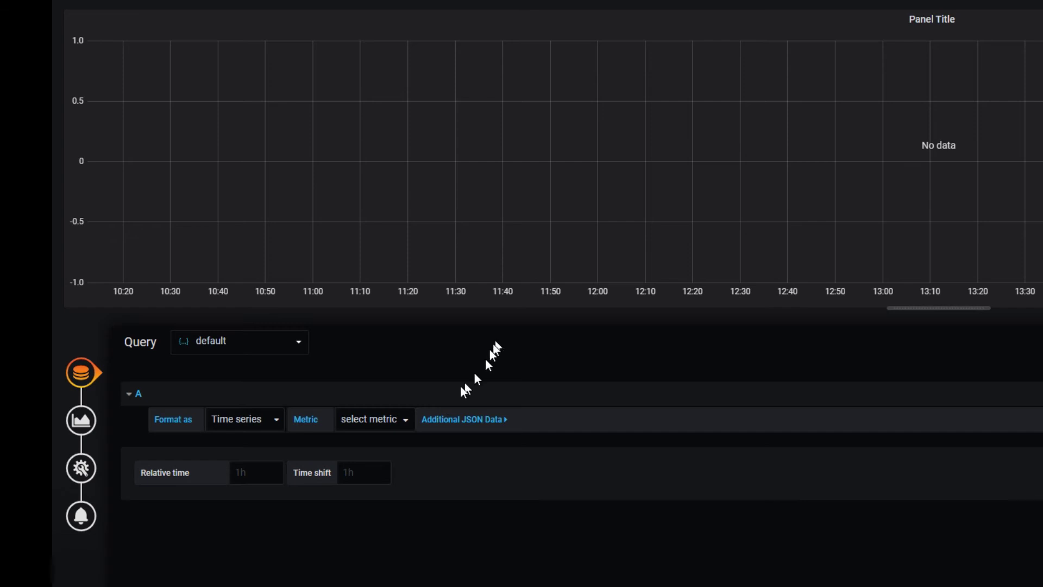
{"action": "left_click", "coordinate": [365, 423]}
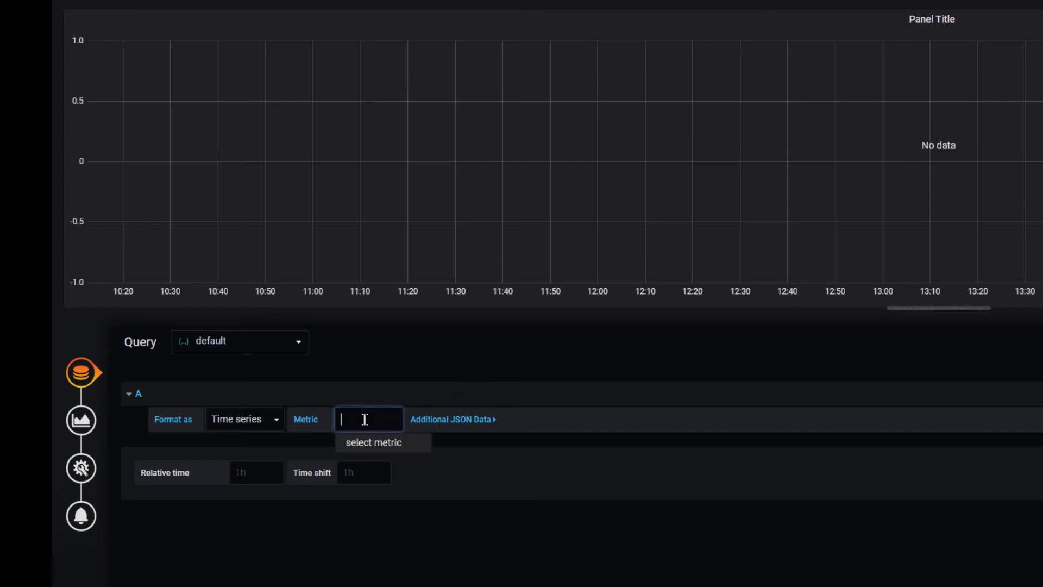
{"action": "left_click", "coordinate": [373, 442]}
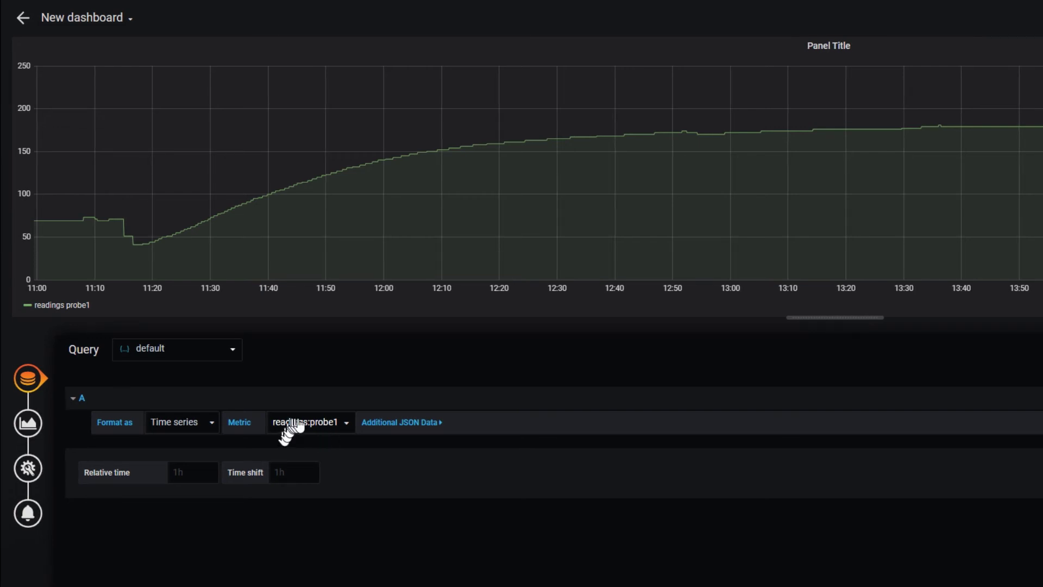
- Change the panel's metric from readings:probe1 to readings:probe2
{"action": "left_click", "coordinate": [291, 422]}
{"action": "left_click", "coordinate": [313, 444]}
{"action": "type", "text": "2"}
{"action": "key", "text": "Return"}
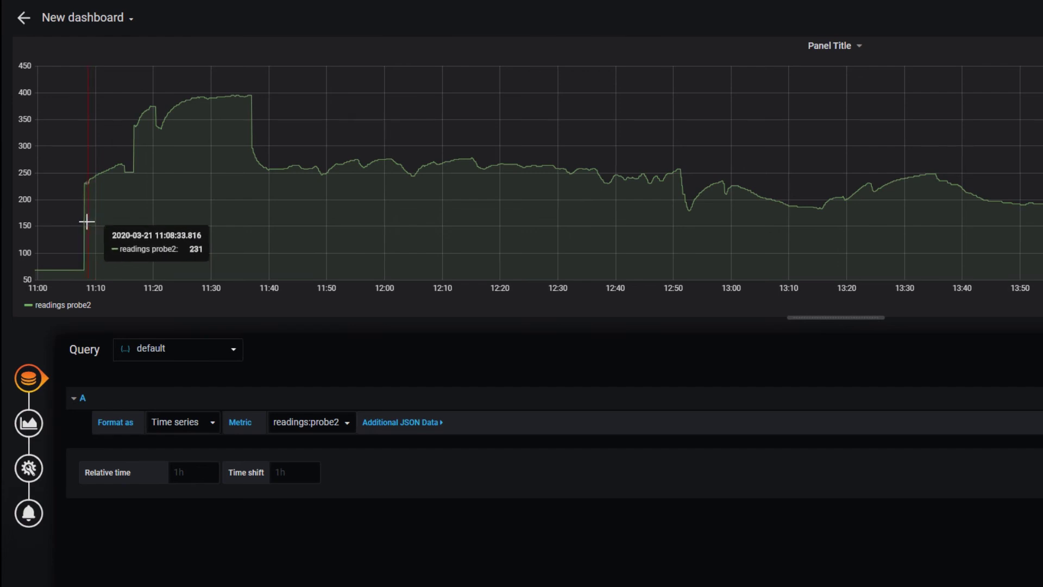
{"action": "mouse_move", "coordinate": [62, 234]}
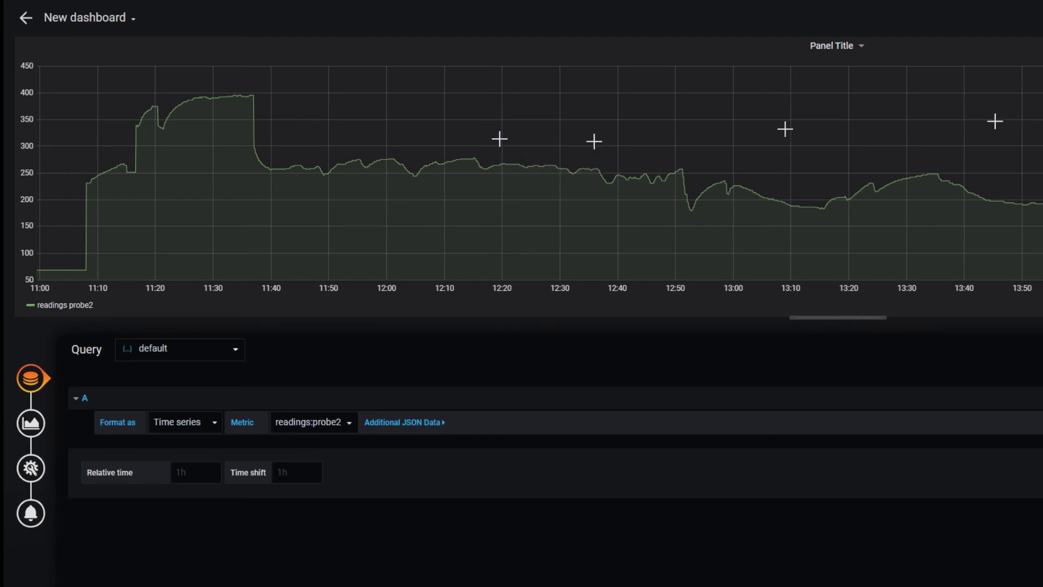
- Add a JSON-source annotation query for readings:probe2 > 275 in dashboard settings
{"action": "left_click", "coordinate": [1011, 18]}
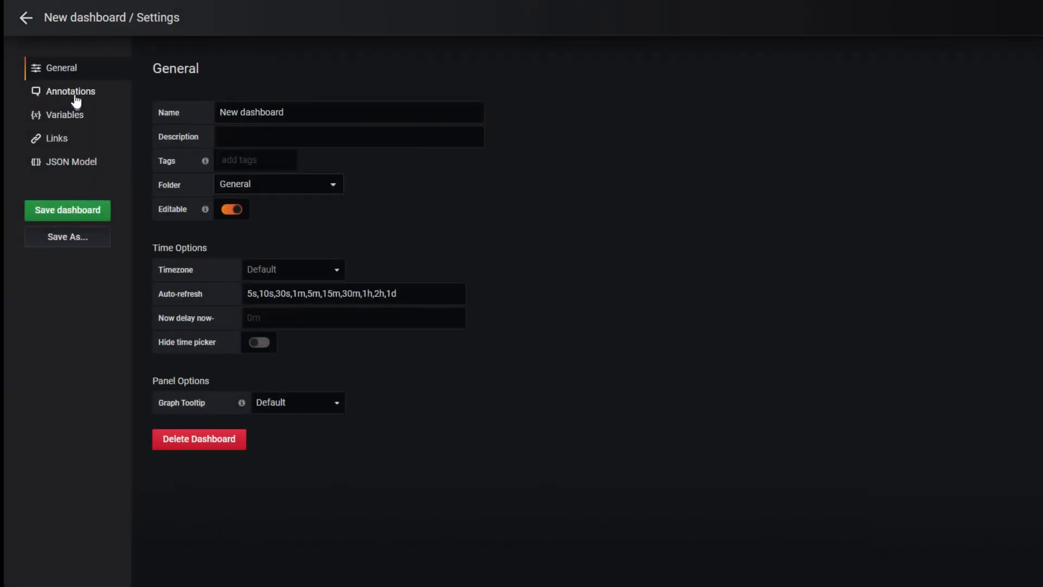
{"action": "left_click", "coordinate": [76, 97]}
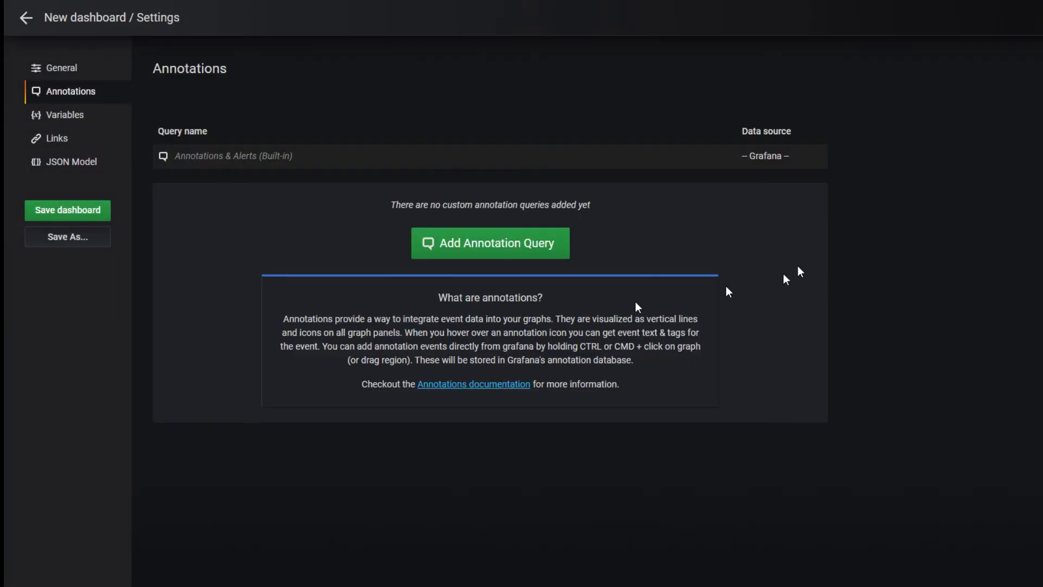
{"action": "left_click", "coordinate": [509, 251]}
{"action": "left_click", "coordinate": [497, 145]}
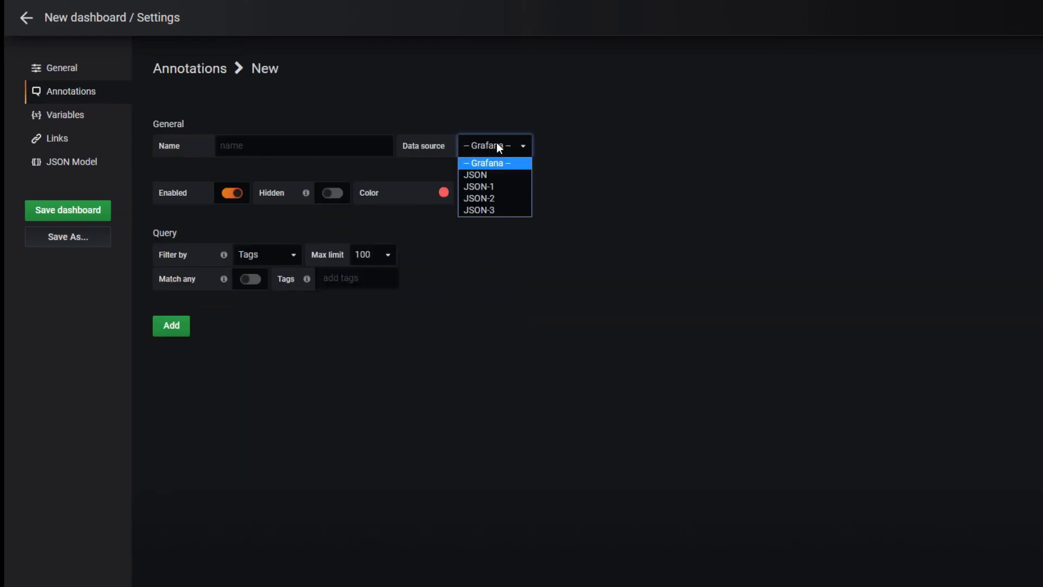
{"action": "left_click", "coordinate": [501, 175]}
{"action": "left_click", "coordinate": [244, 277]}
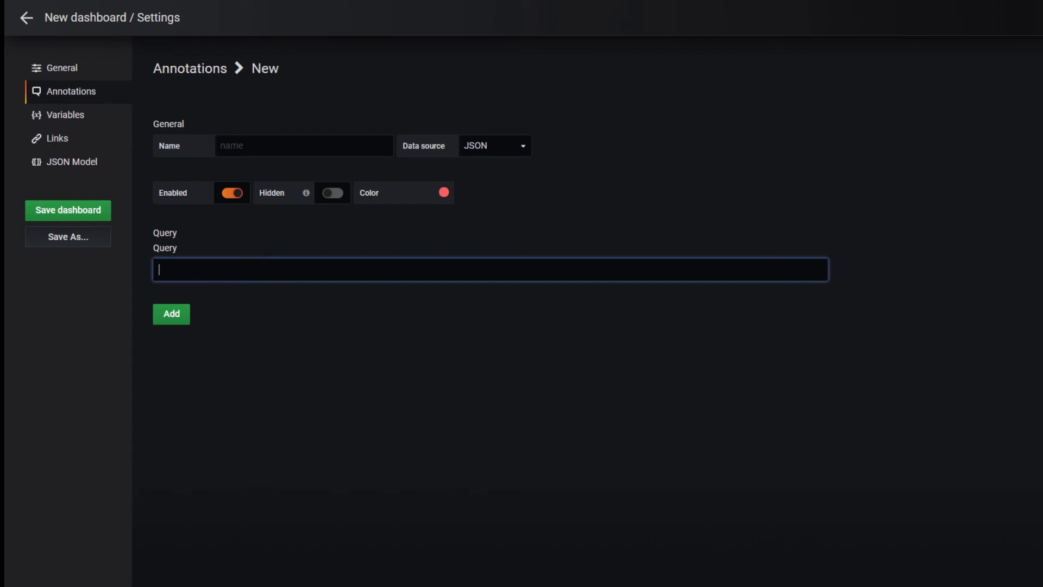
{"action": "type", "text": "readings"}
{"action": "type", "text": ":prob3w"}
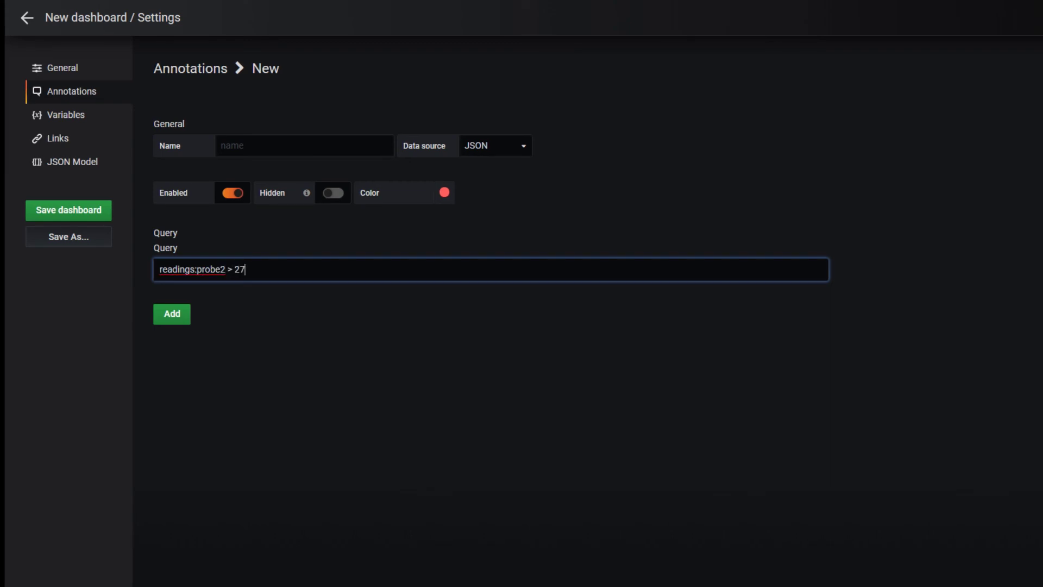
{"action": "left_click", "coordinate": [182, 318]}
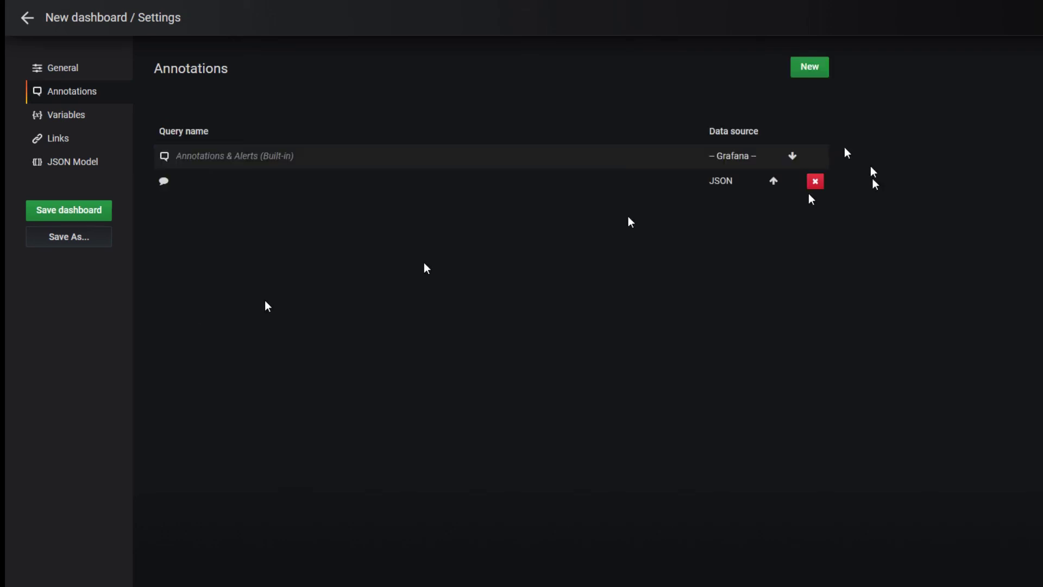
- Name the annotation 'Pit Temp Too High', colour it dark red, and update it
{"action": "left_click", "coordinate": [265, 186]}
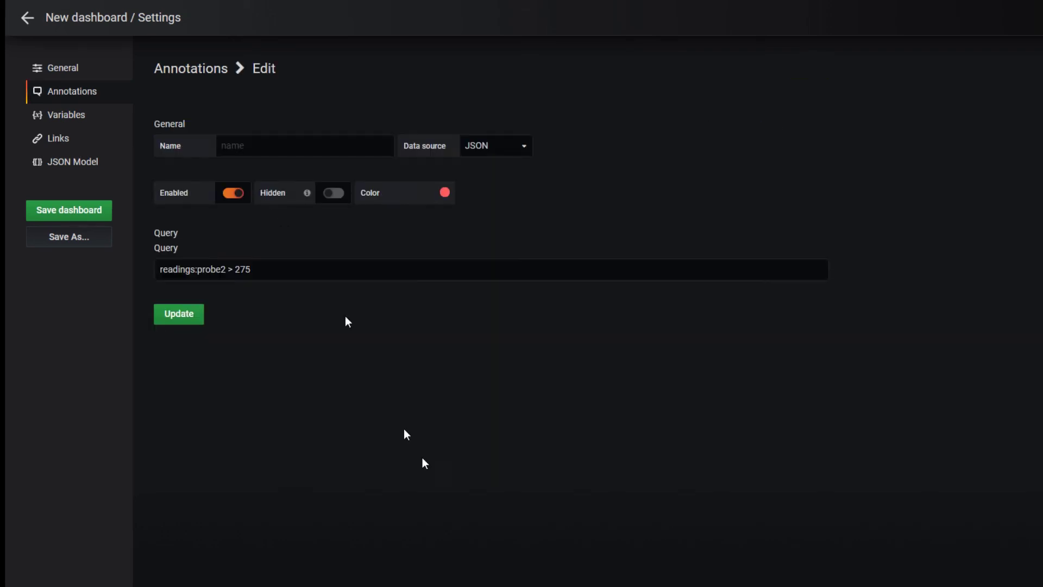
{"action": "left_click", "coordinate": [304, 149]}
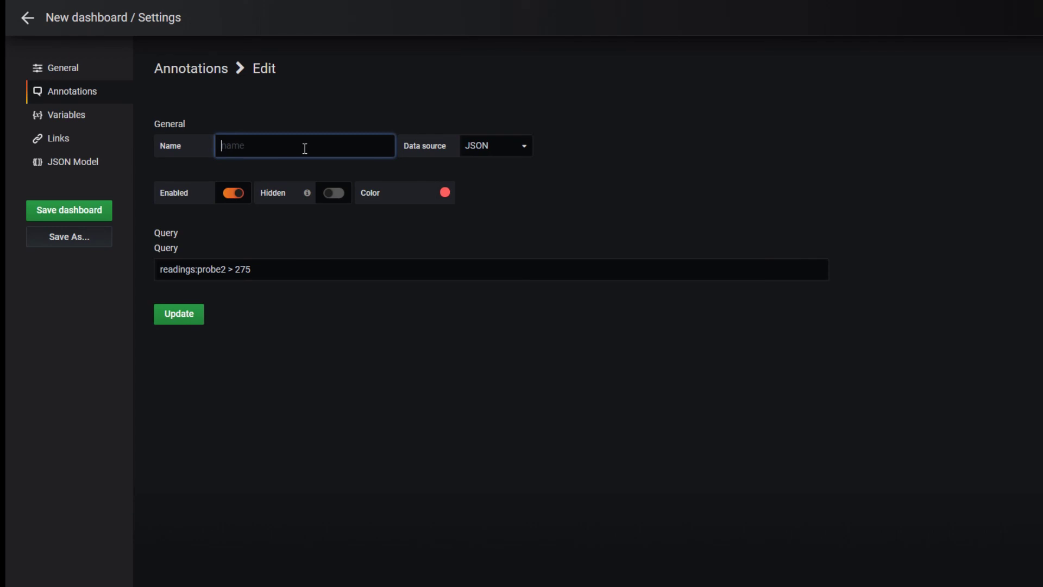
{"action": "type", "text": "Pit Temp Too High"}
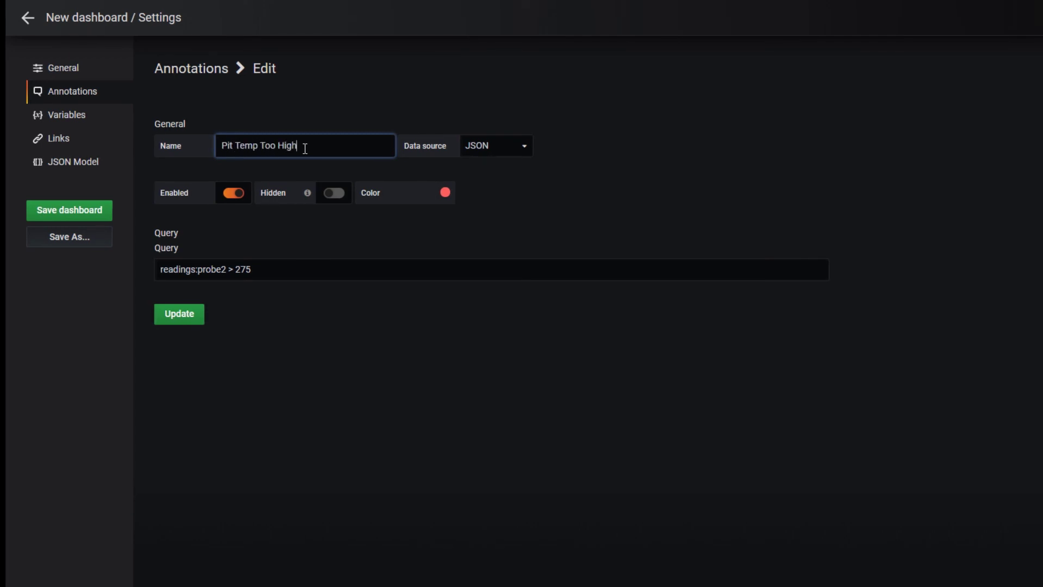
{"action": "left_click", "coordinate": [438, 195]}
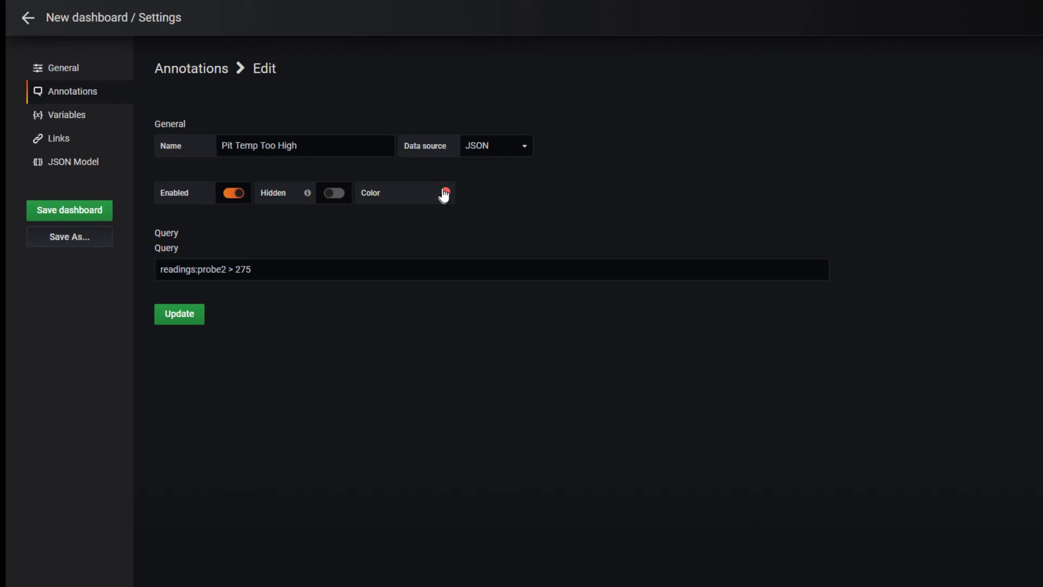
{"action": "left_click", "coordinate": [444, 193]}
{"action": "left_click", "coordinate": [492, 275]}
{"action": "left_click", "coordinate": [191, 314]}
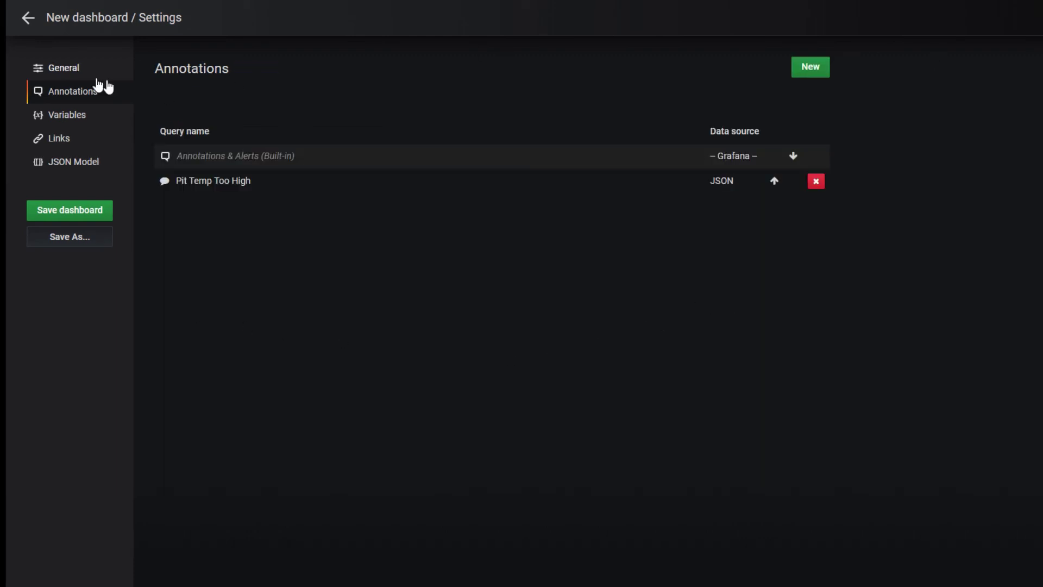
- Back in the panel editor, switch the graphed metric to readings:probe1
{"action": "left_click", "coordinate": [28, 21]}
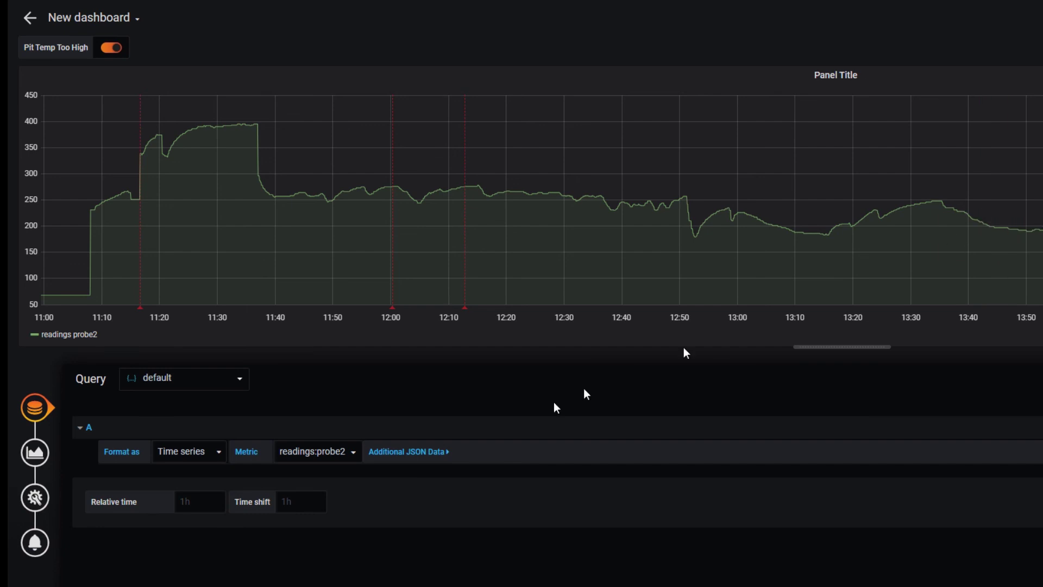
{"action": "left_click", "coordinate": [340, 447]}
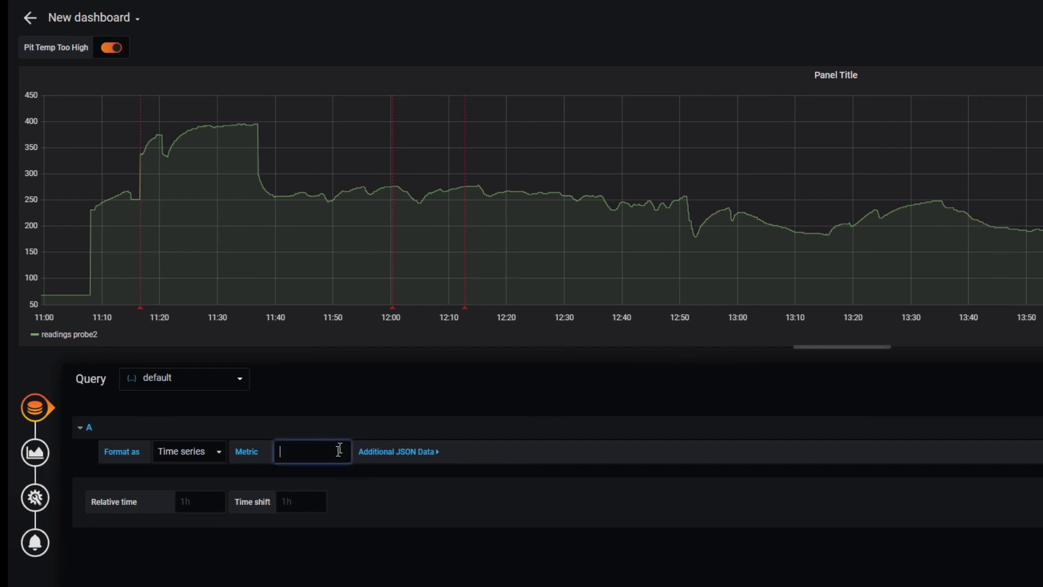
{"action": "left_click", "coordinate": [338, 476]}
{"action": "key", "text": "BackSpace"}
{"action": "type", "text": "1"}
{"action": "key", "text": "Return"}
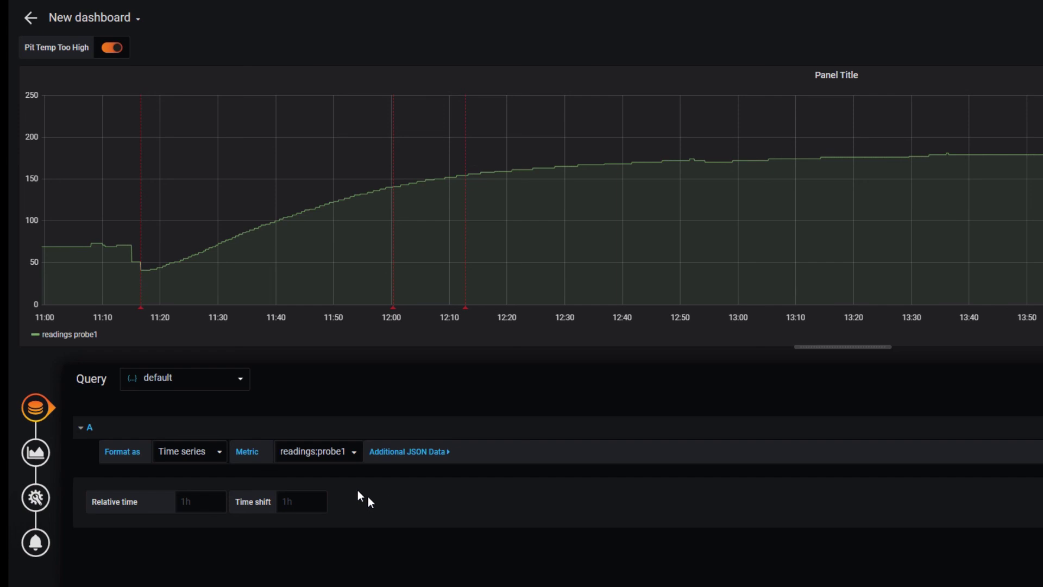
- Hide the Pit Temp Too High markers and start a new annotation query
{"action": "left_click", "coordinate": [112, 47]}
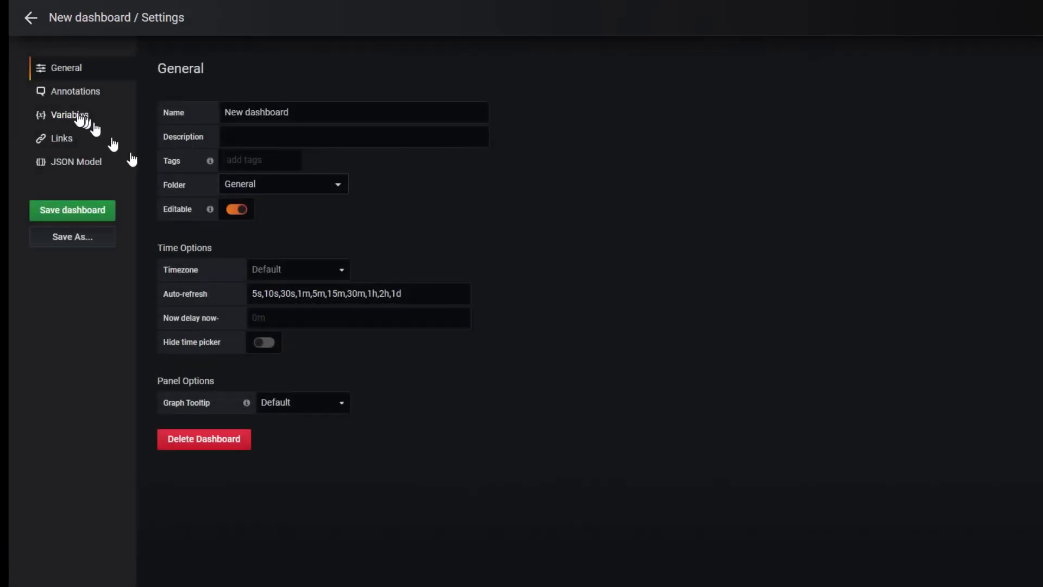
{"action": "left_click", "coordinate": [81, 90]}
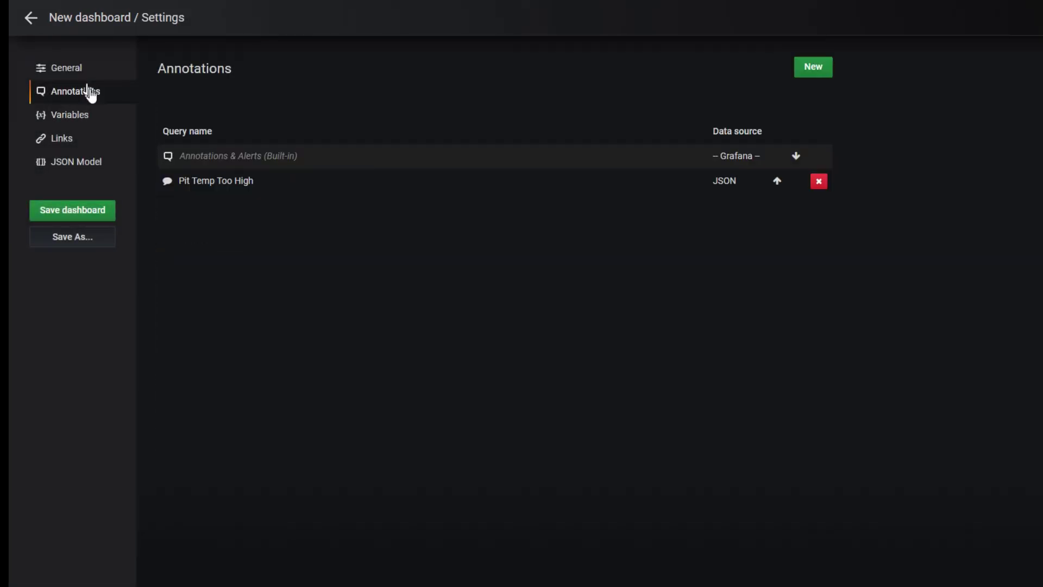
{"action": "left_click", "coordinate": [816, 68]}
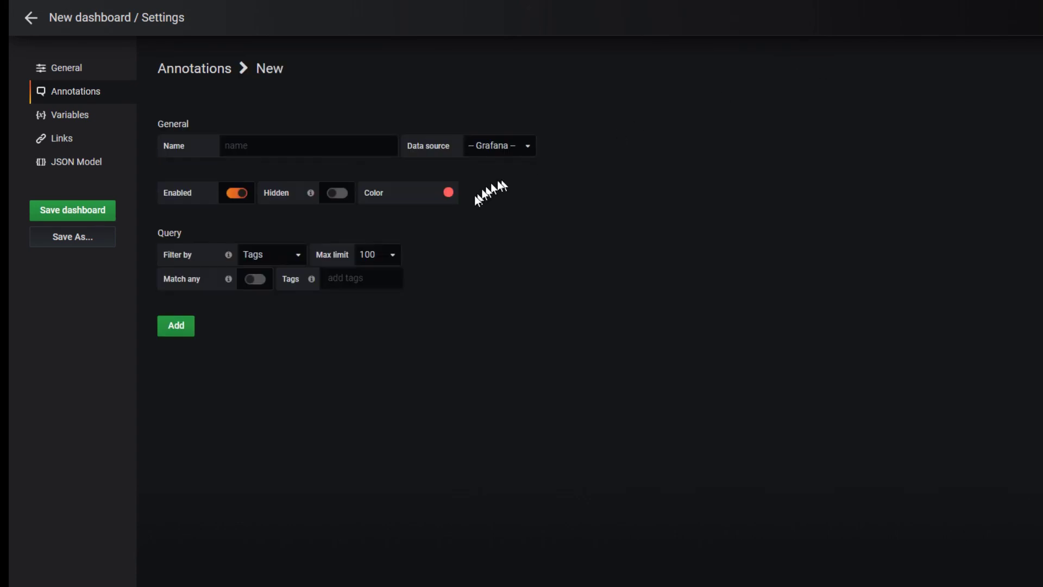